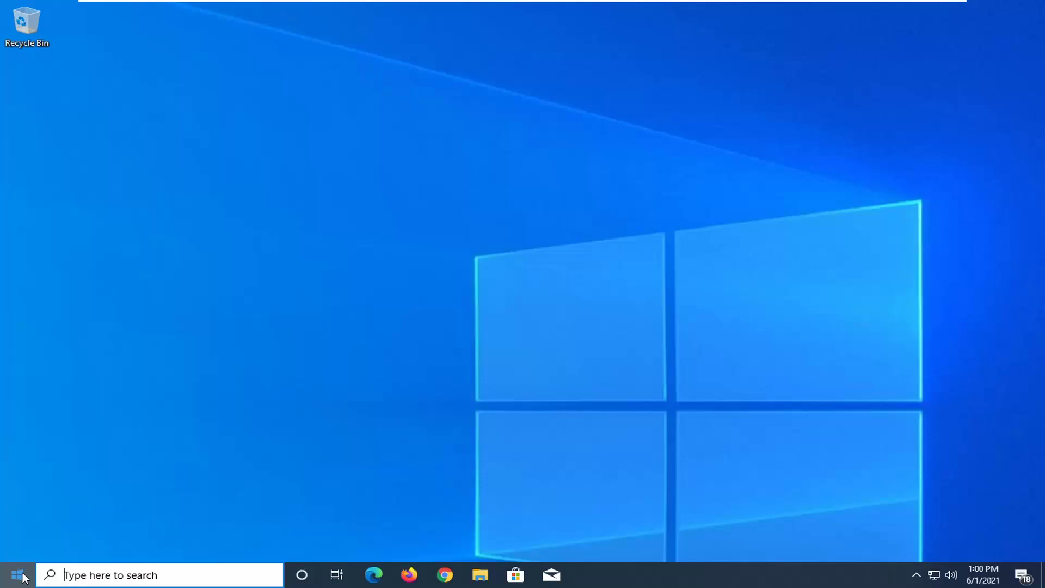
# Search Windows for "troubleshoot", open the Troubleshoot settings and go to the additional troubleshooters
pyautogui.click(17, 575)
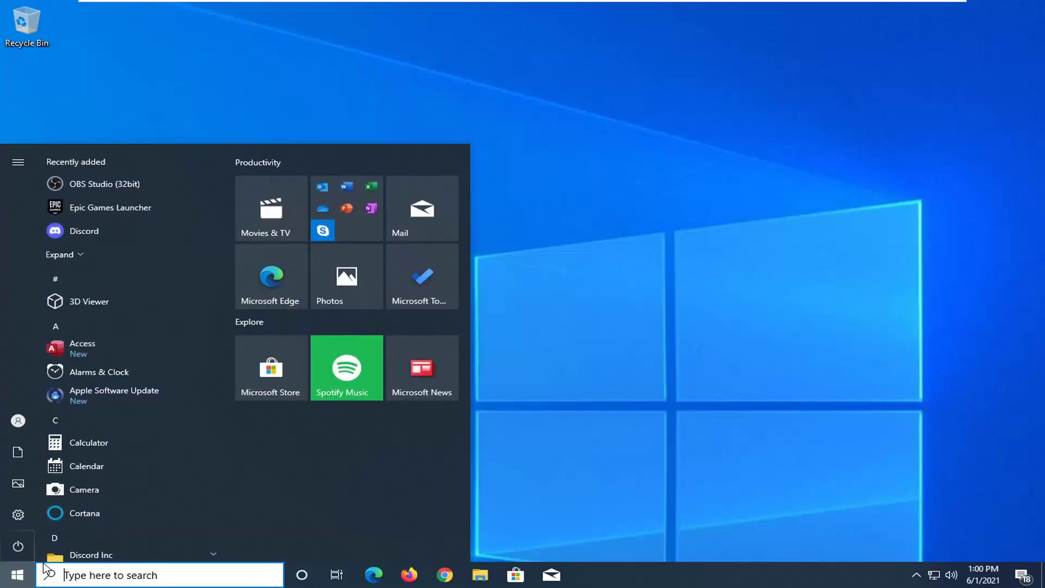
pyautogui.write('troubleshoot')
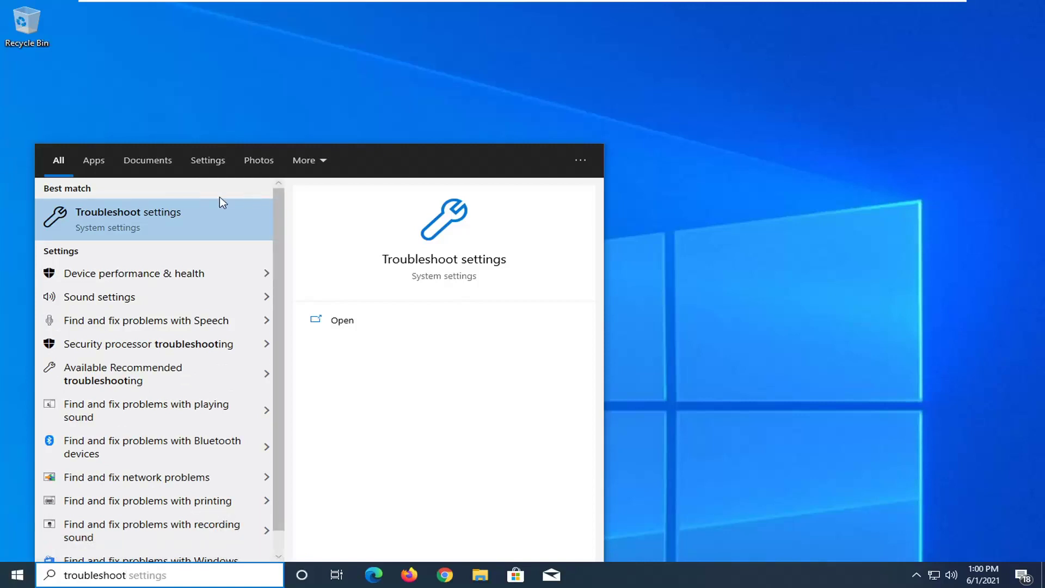
pyautogui.click(158, 222)
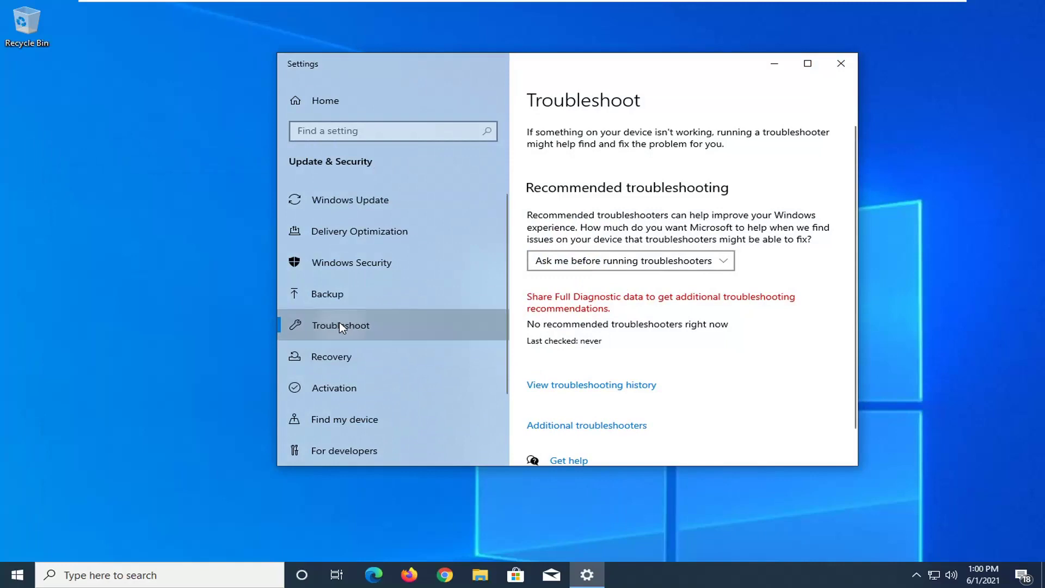
pyautogui.scroll(-1, 626, 302)
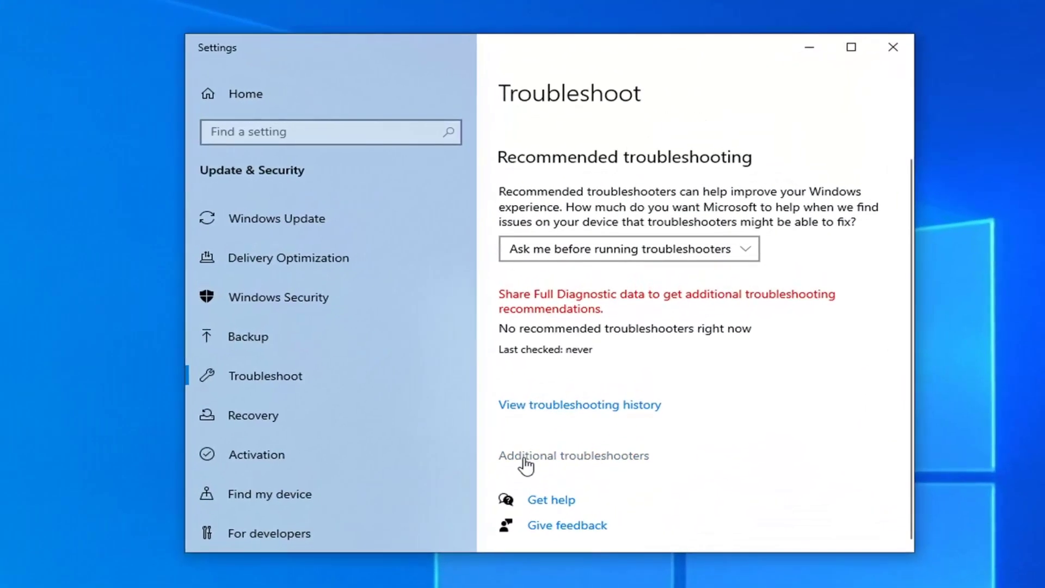
pyautogui.click(576, 411)
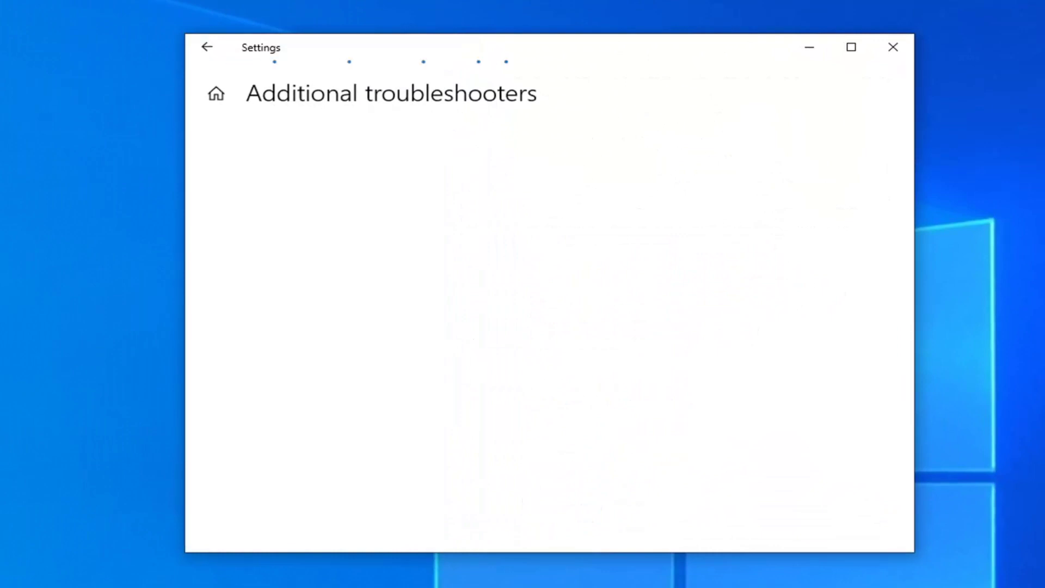
# Run the Network Adapter troubleshooter and close it when it finishes
pyautogui.scroll(-2, 530, 357)
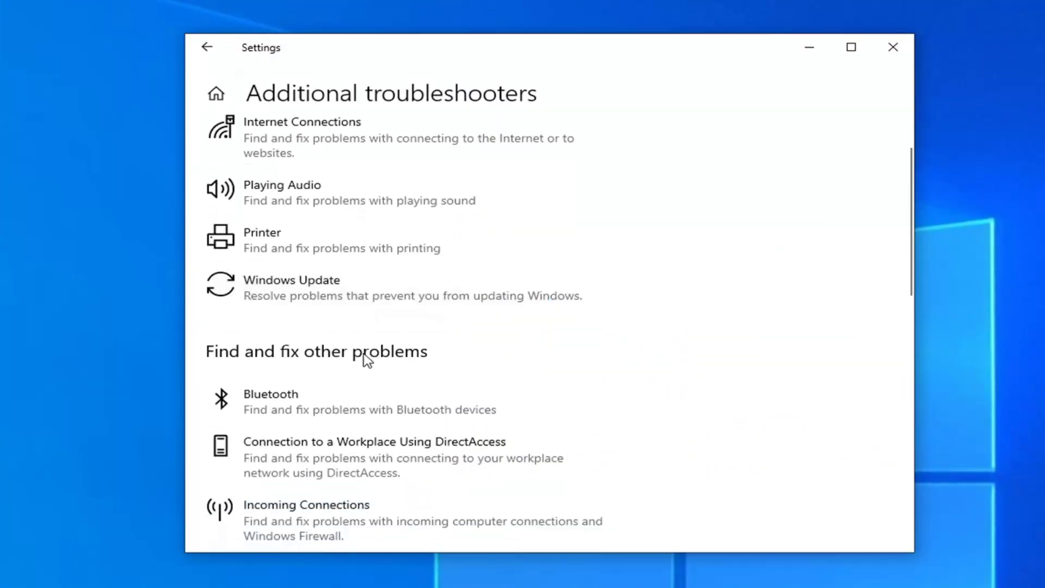
pyautogui.scroll(-4, 367, 359)
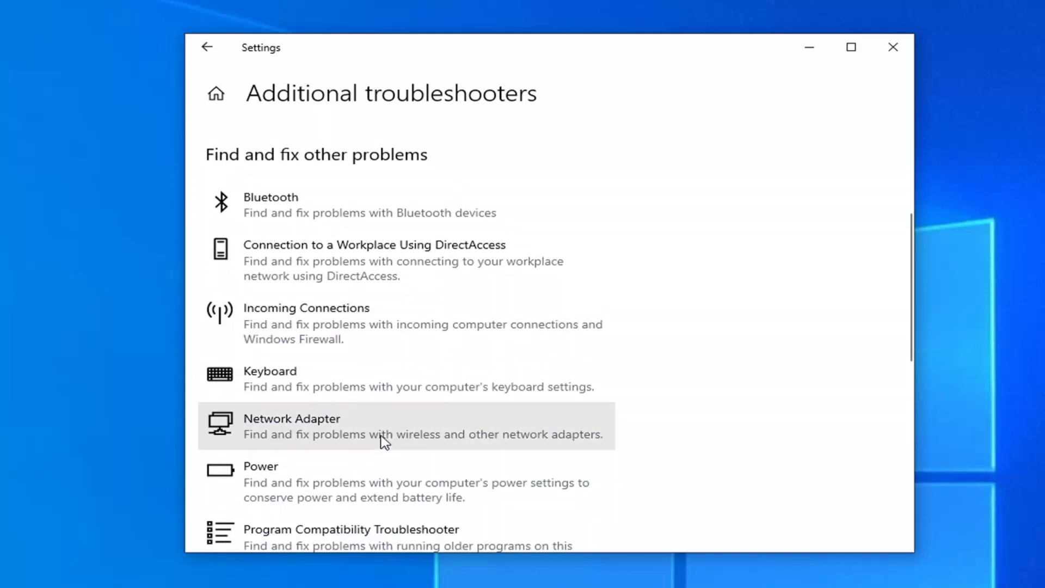
pyautogui.click(506, 439)
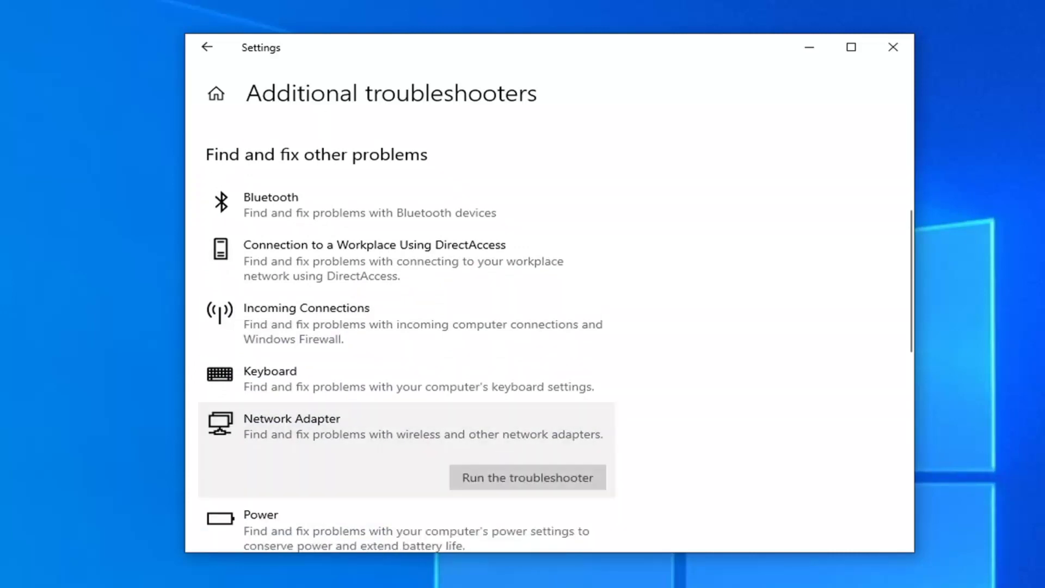
pyautogui.click(494, 480)
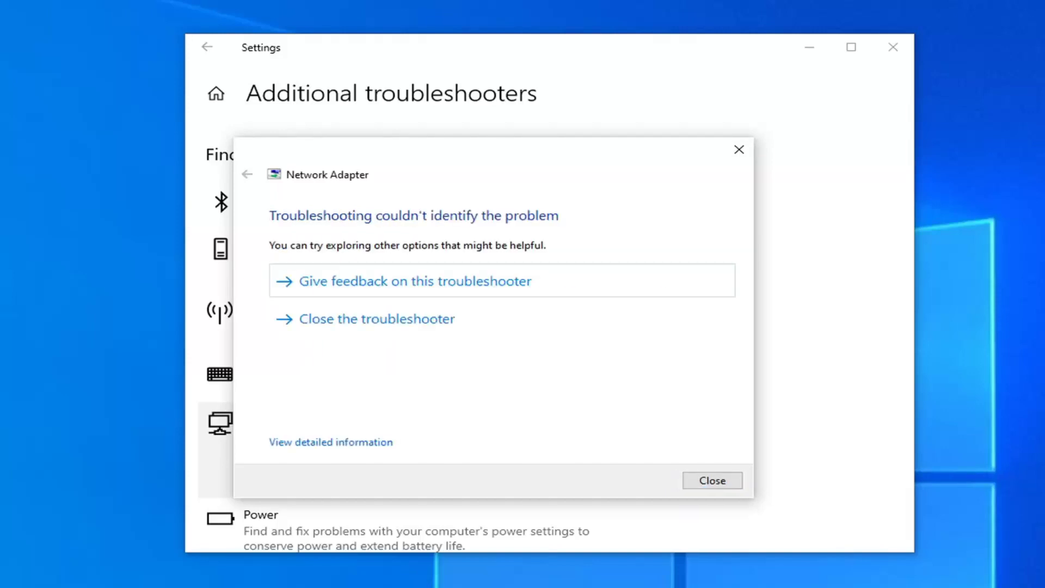
pyautogui.click(713, 480)
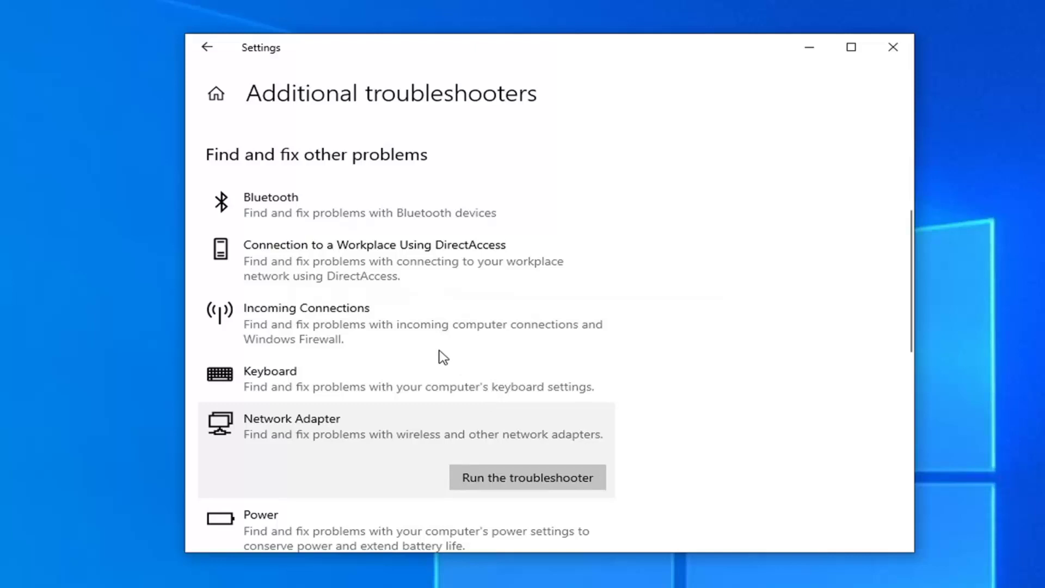
# Run the Internet Connections troubleshooter on the connection to the Internet, then close it and the Settings window
pyautogui.scroll(5, 357, 340)
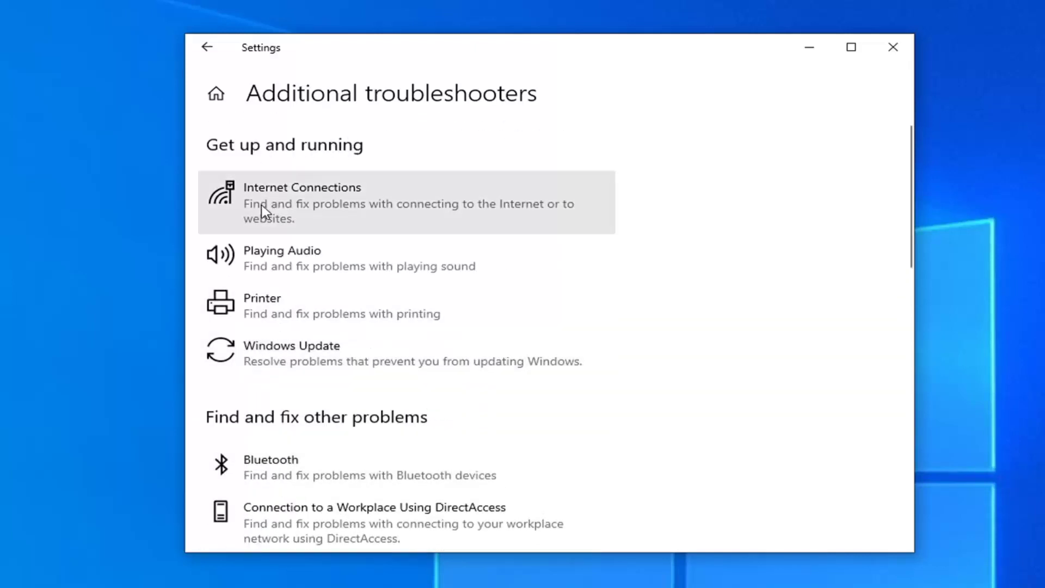
pyautogui.click(299, 209)
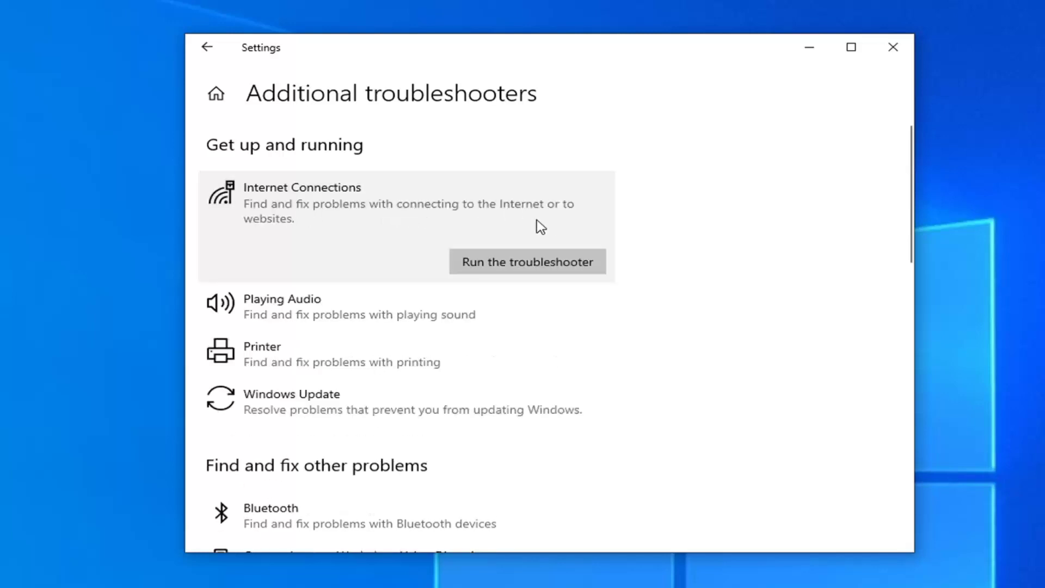
pyautogui.click(546, 263)
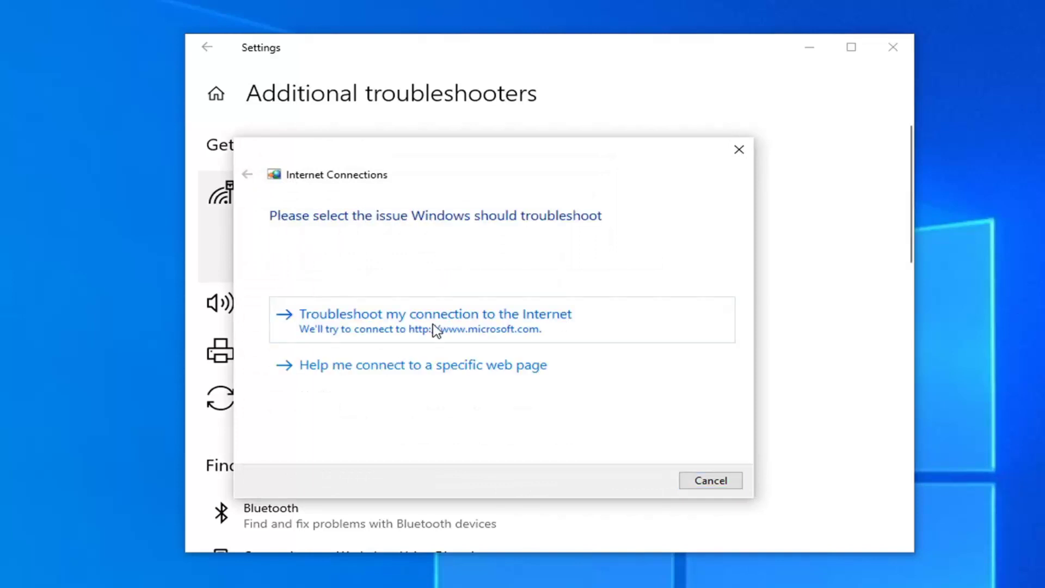
pyautogui.click(460, 337)
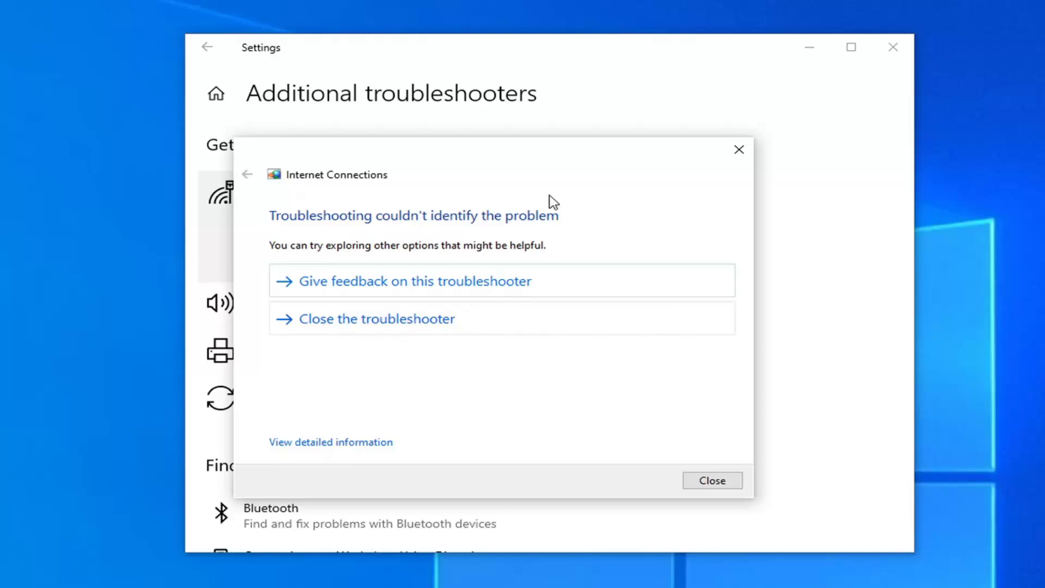
pyautogui.click(722, 485)
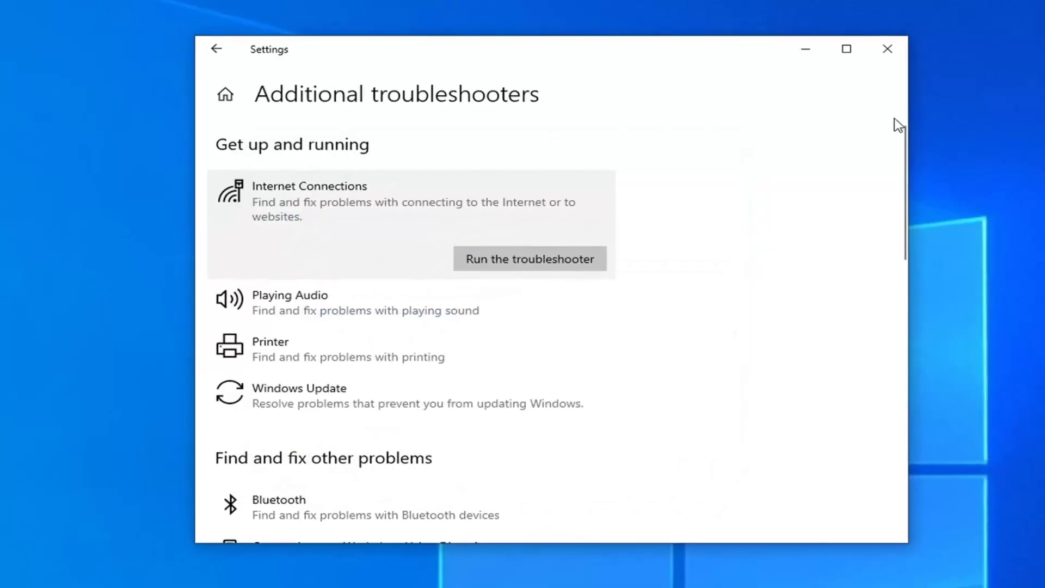
pyautogui.click(893, 47)
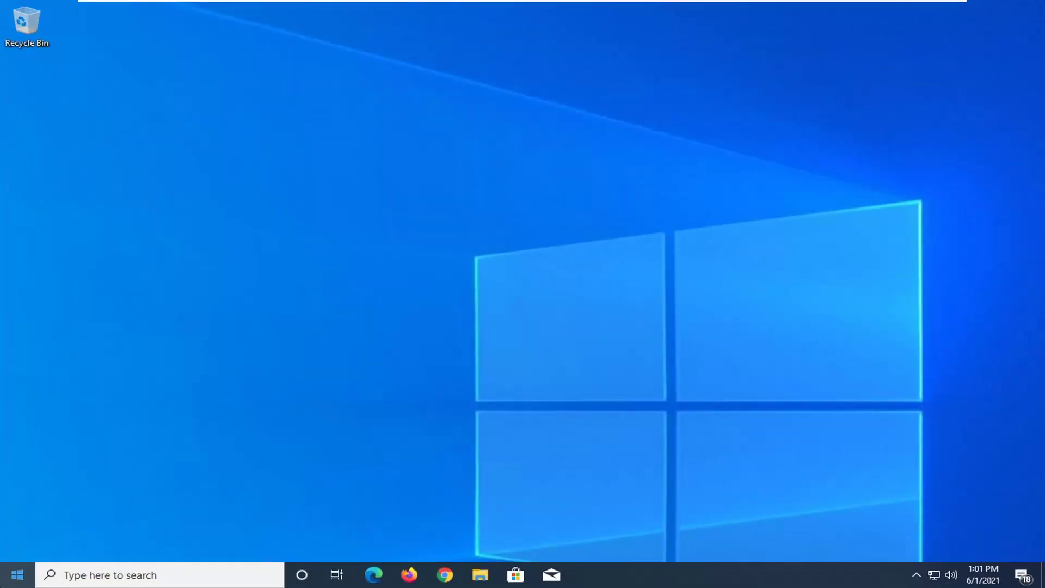
# Open Device Manager and expand the Network adapters category to reach the Intel(R) 82574L Gigabit Network Connection
pyautogui.click(16, 575)
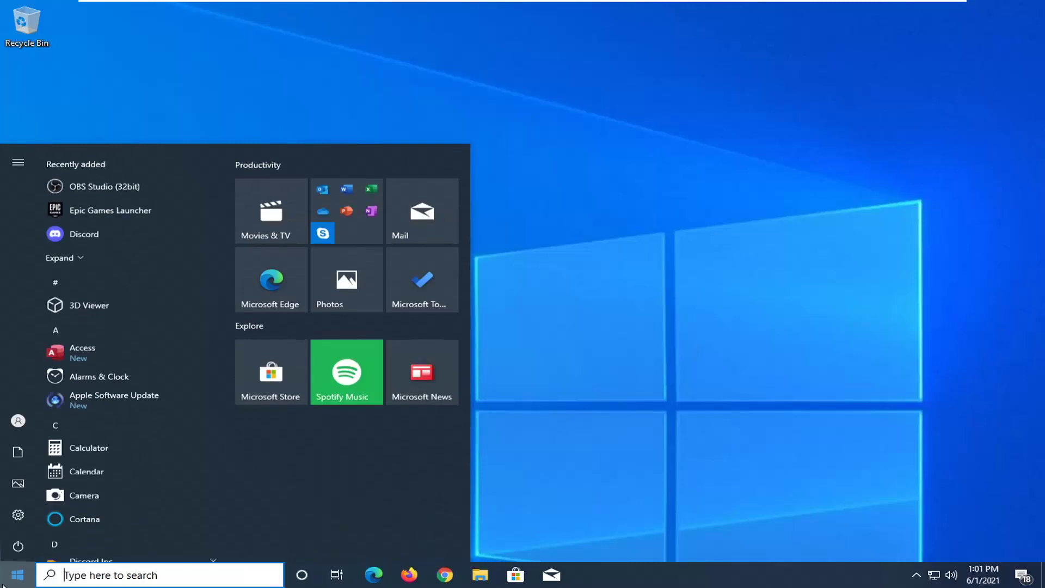
pyautogui.write('device manager')
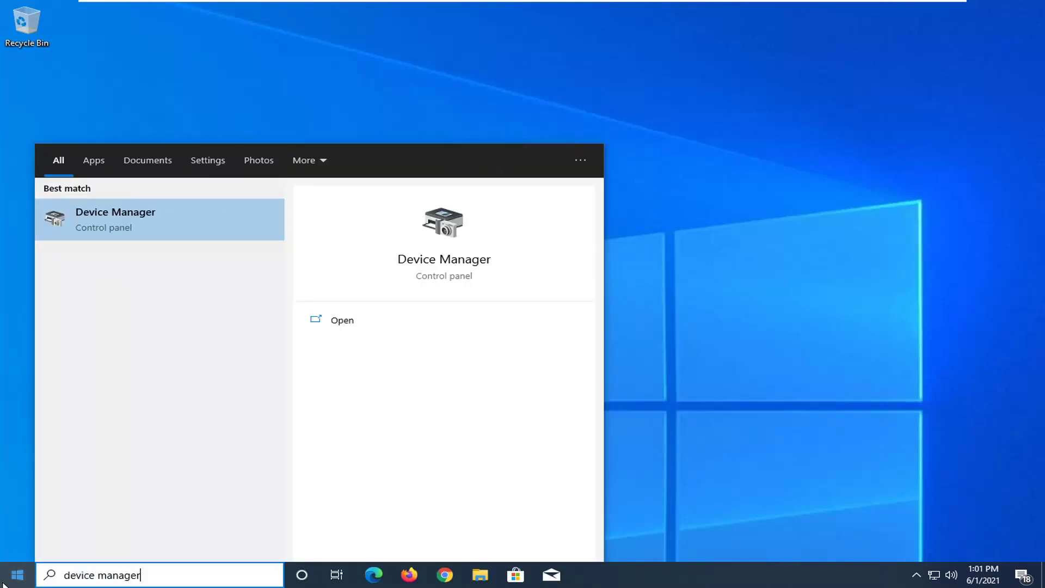
pyautogui.click(164, 227)
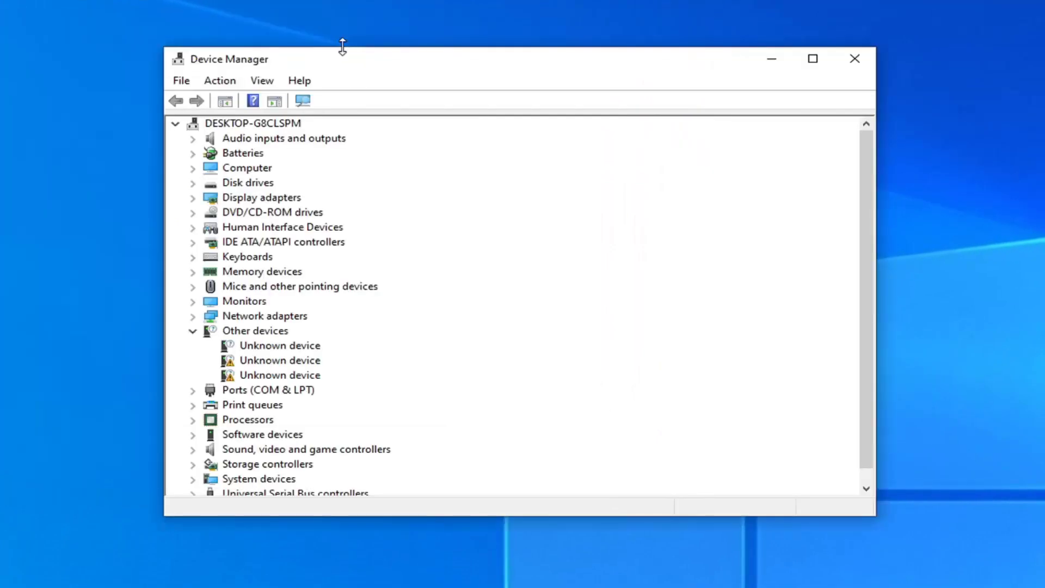
pyautogui.moveTo(373, 63); pyautogui.dragTo(390, 65)
pyautogui.click(244, 319)
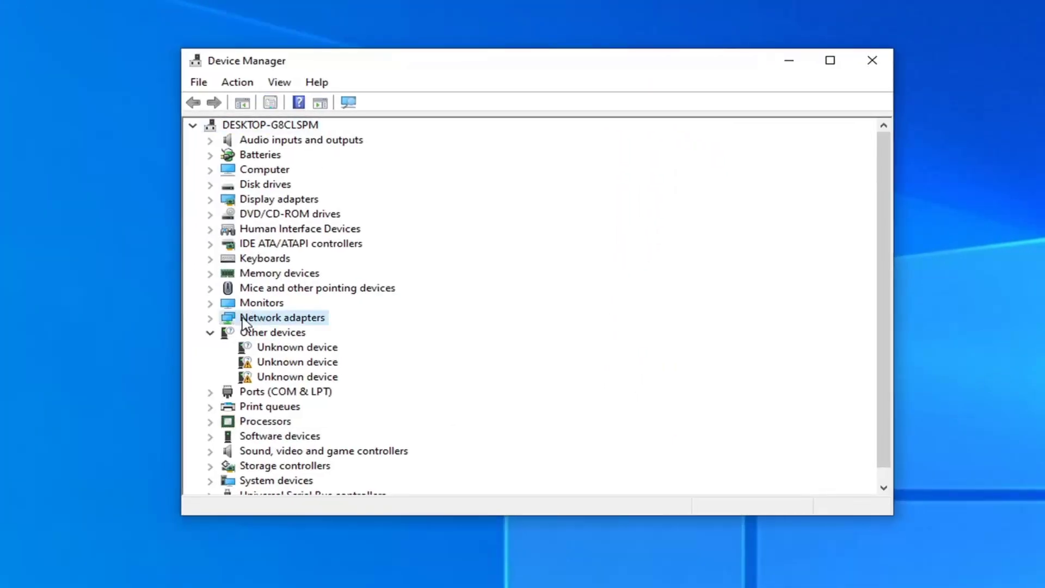
pyautogui.doubleClick(260, 321)
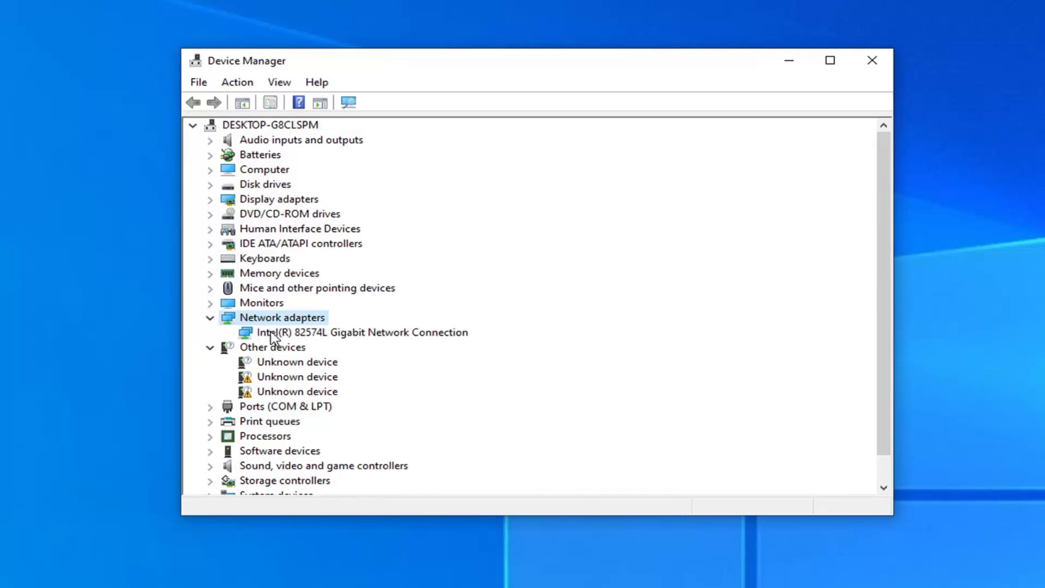
pyautogui.click(277, 333)
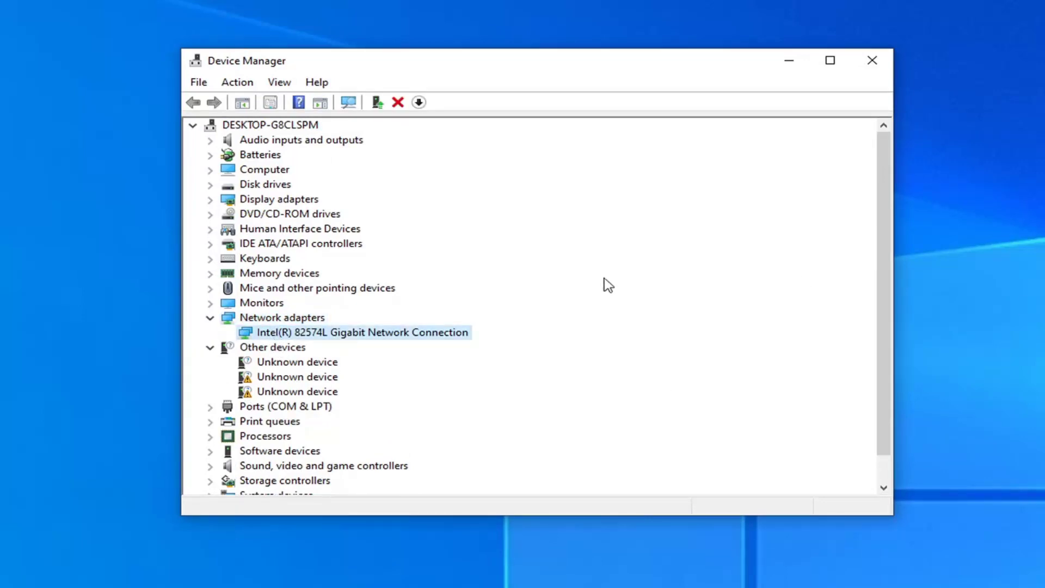
# Collapse the Other devices category and select the Intel(R) 82574L Gigabit Network Connection adapter
pyautogui.click(212, 348)
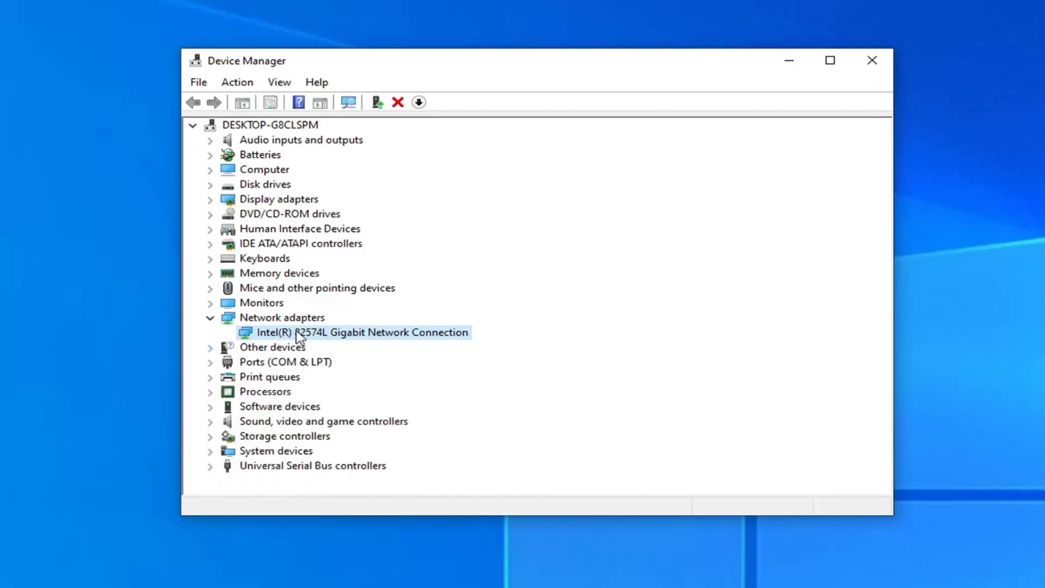
pyautogui.click(262, 318)
pyautogui.click(276, 333)
pyautogui.click(284, 325)
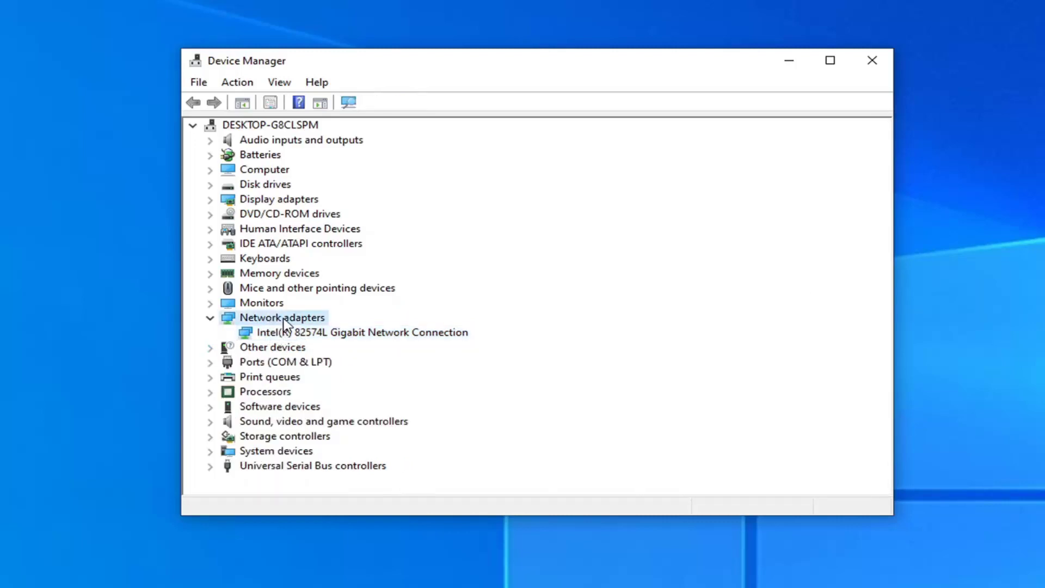
pyautogui.doubleClick(284, 321)
pyautogui.doubleClick(283, 321)
pyautogui.click(327, 333)
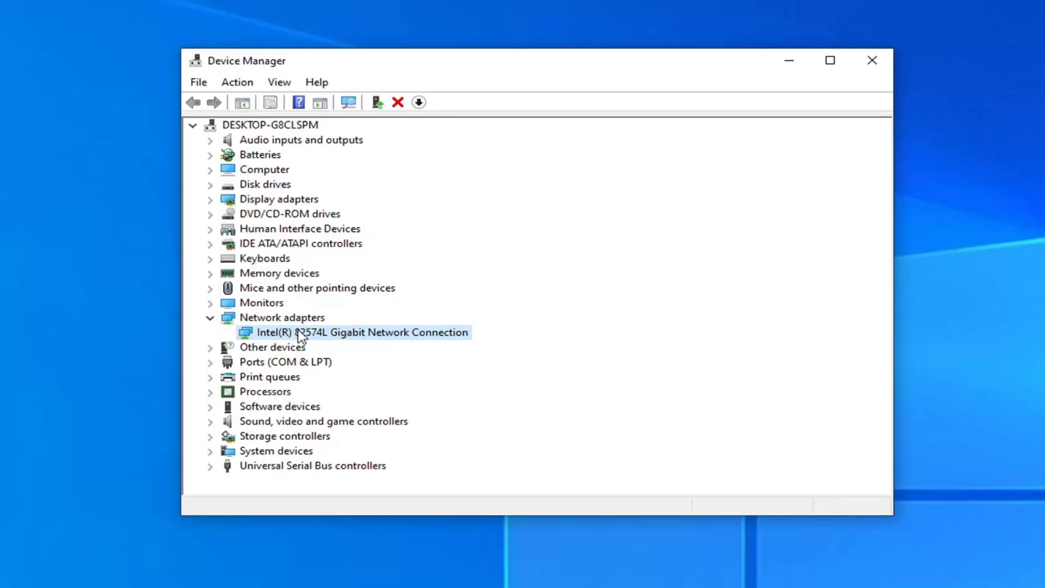
# Disable "Allow the computer to turn off this device to save power" for the Intel network adapter, then close Device Manager
pyautogui.rightClick(297, 330)
pyautogui.click(353, 430)
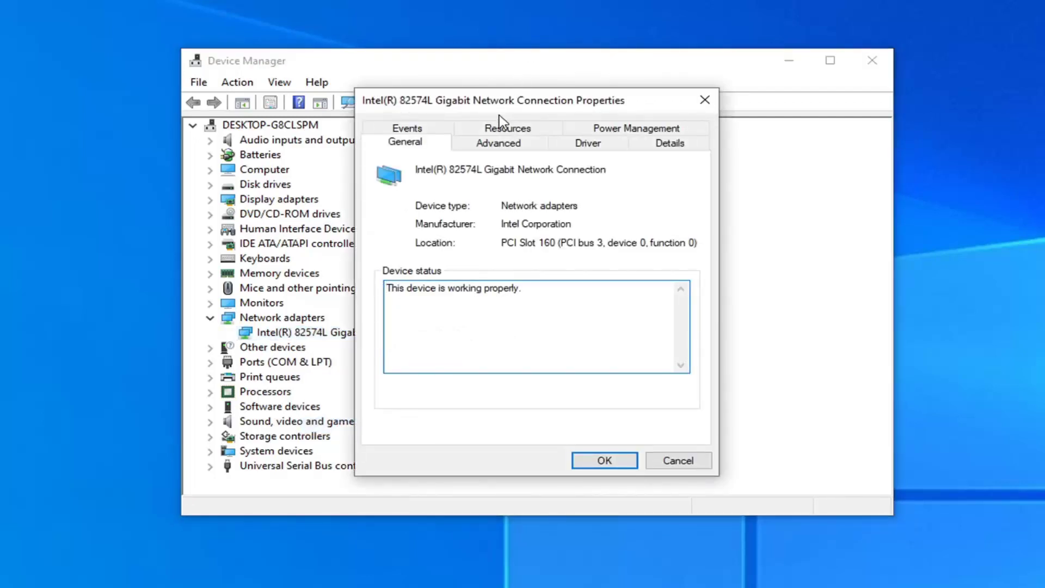
pyautogui.click(637, 131)
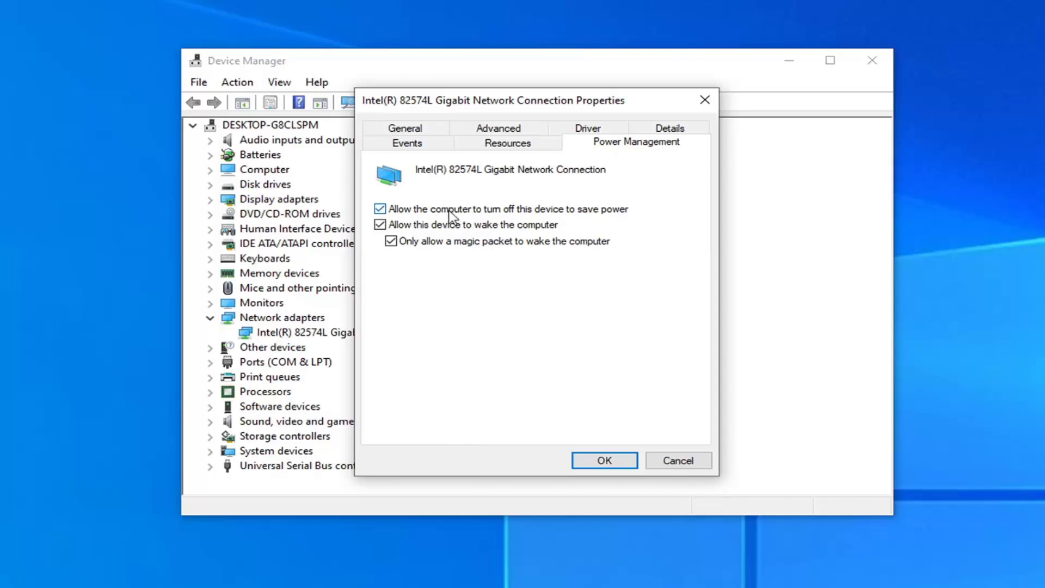
pyautogui.click(380, 209)
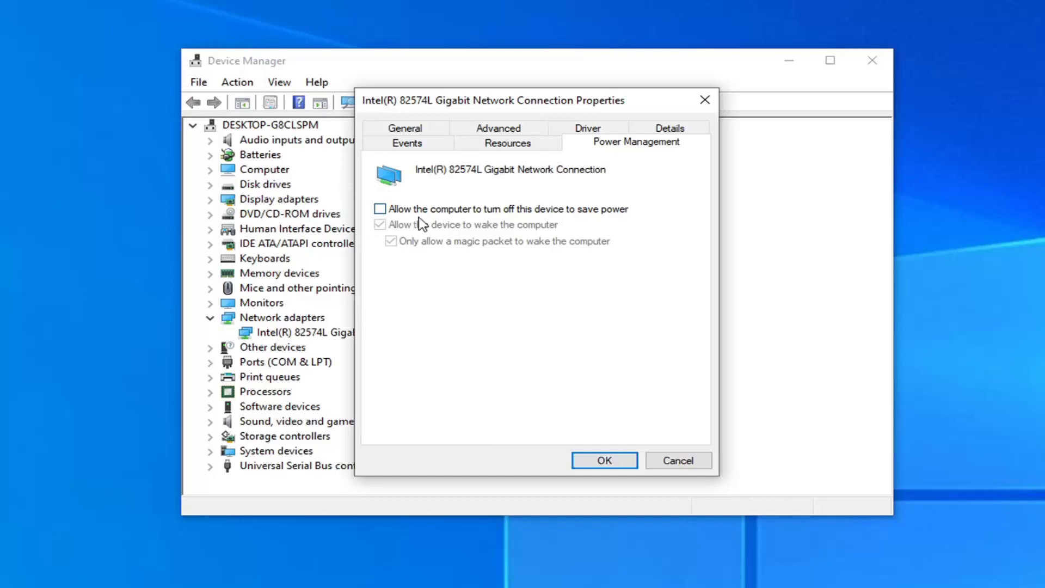
pyautogui.click(605, 461)
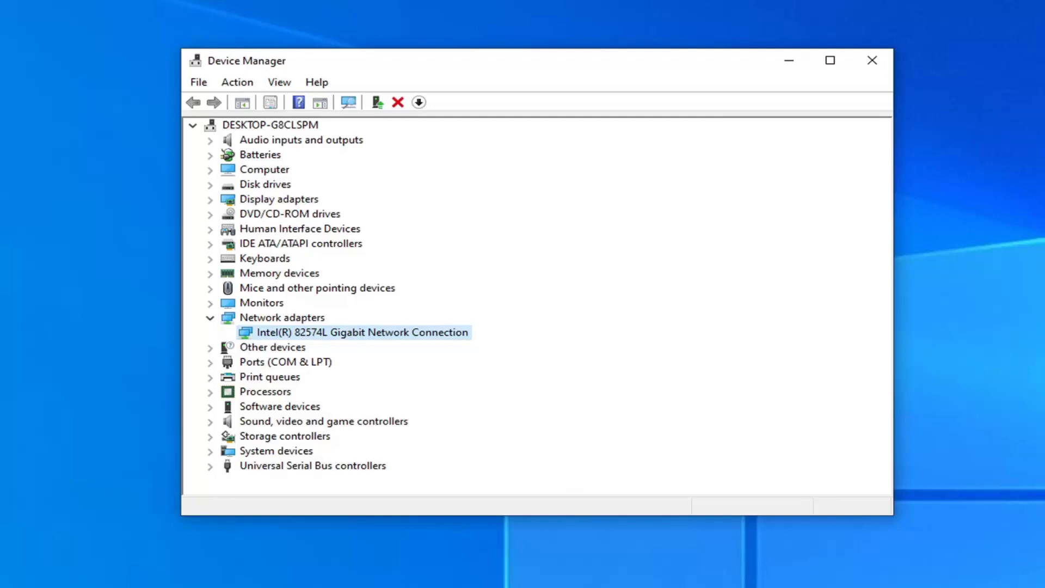
pyautogui.click(866, 61)
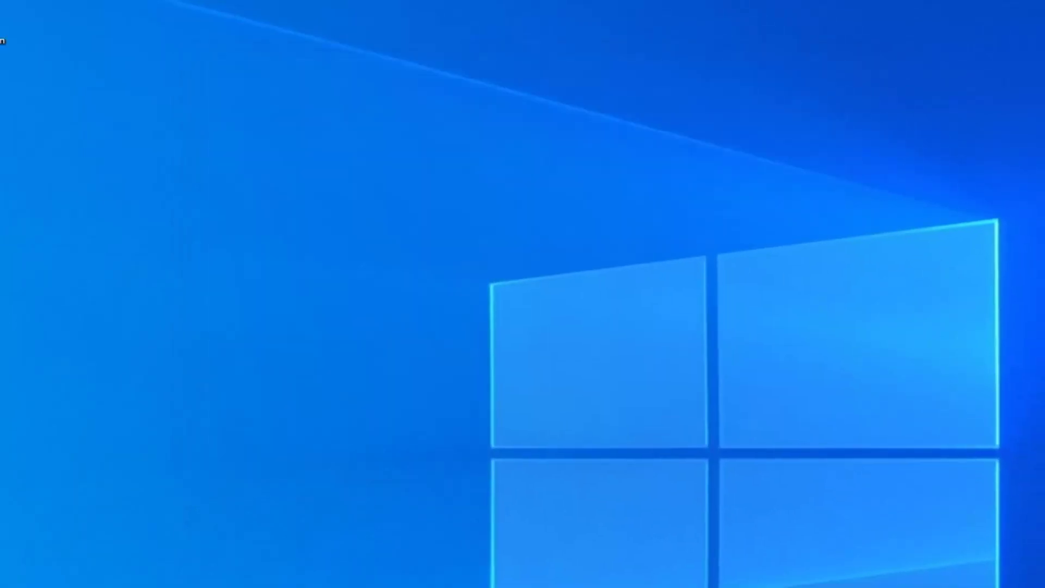
# Open the Power & sleep page of the Windows system settings
pyautogui.press('super')
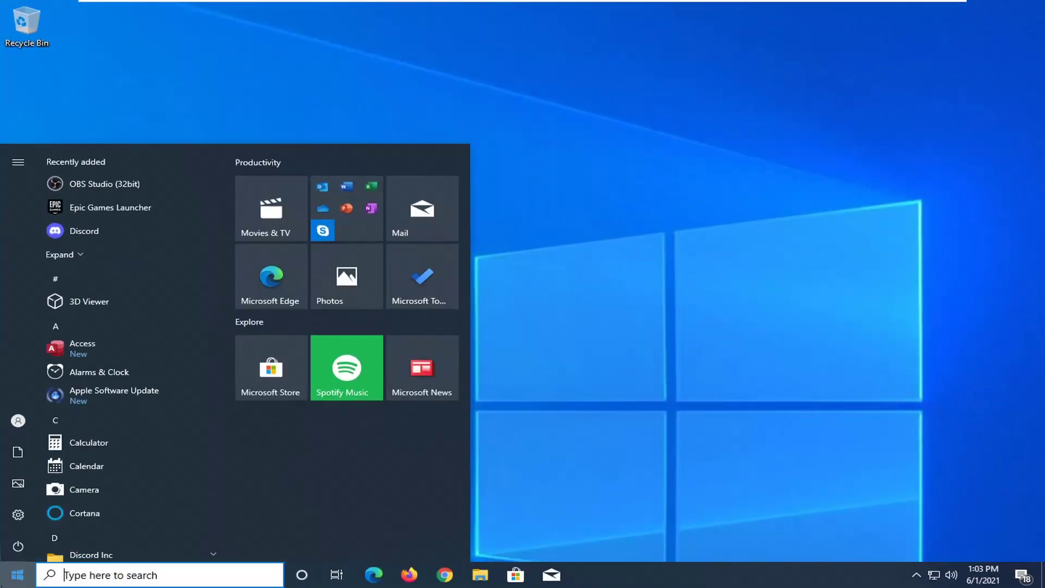
pyautogui.moveTo(19, 517)
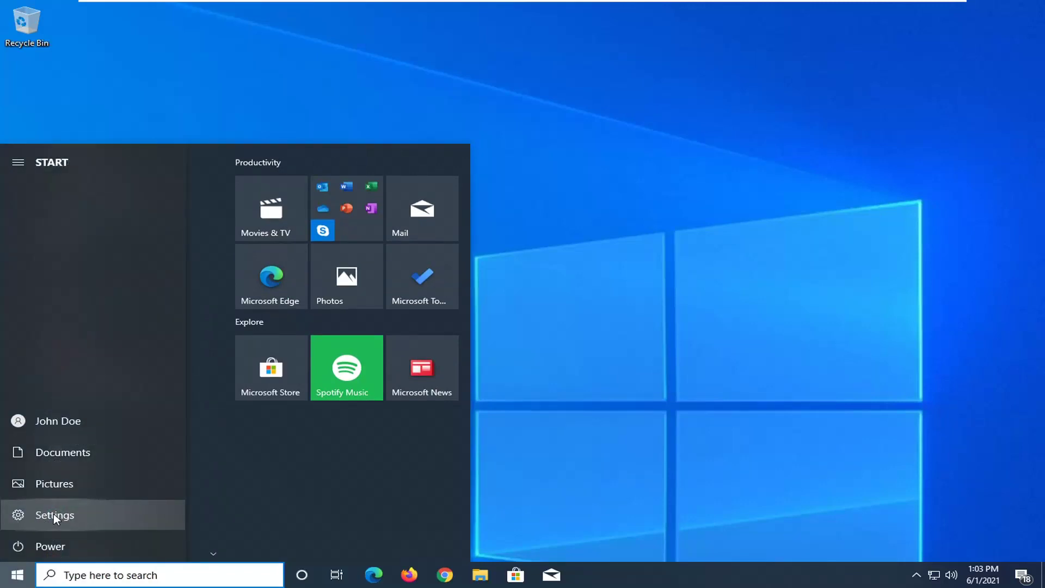
pyautogui.click(72, 515)
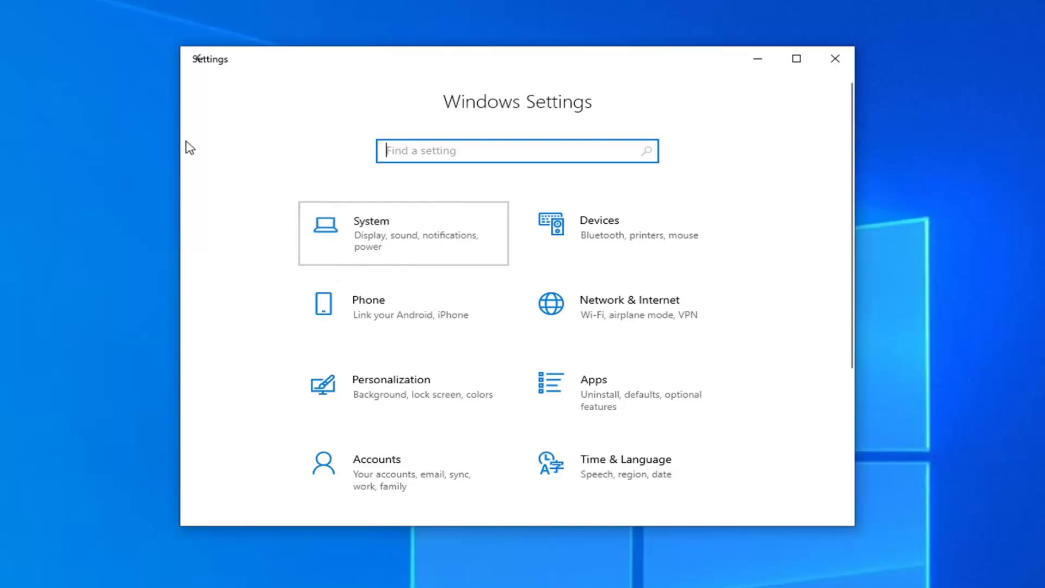
pyautogui.click(347, 231)
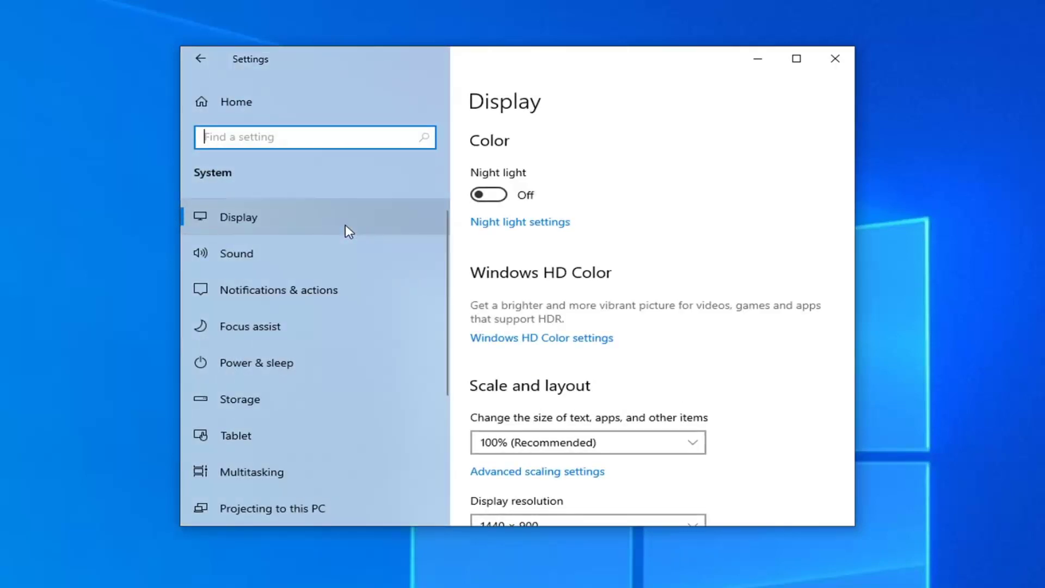
pyautogui.click(262, 363)
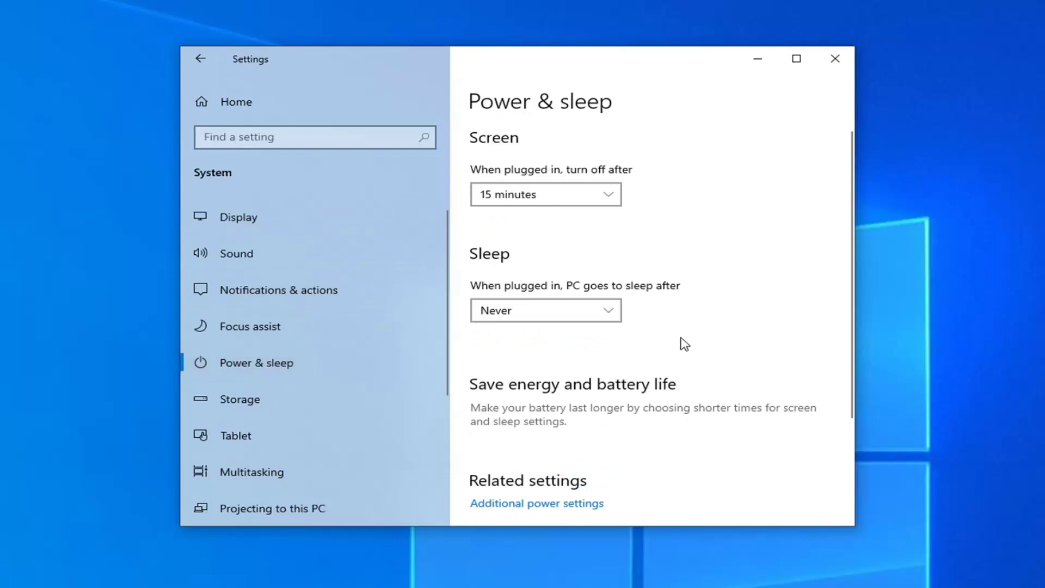
# Open the advanced power settings of the High performance plan and move the dialog fully into view
pyautogui.scroll(-1, 685, 344)
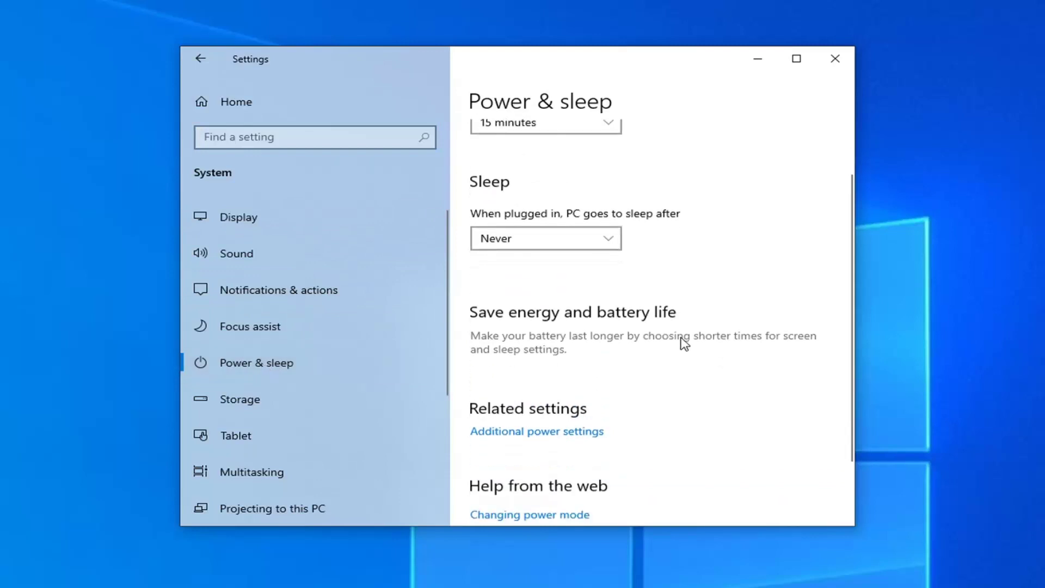
pyautogui.click(521, 436)
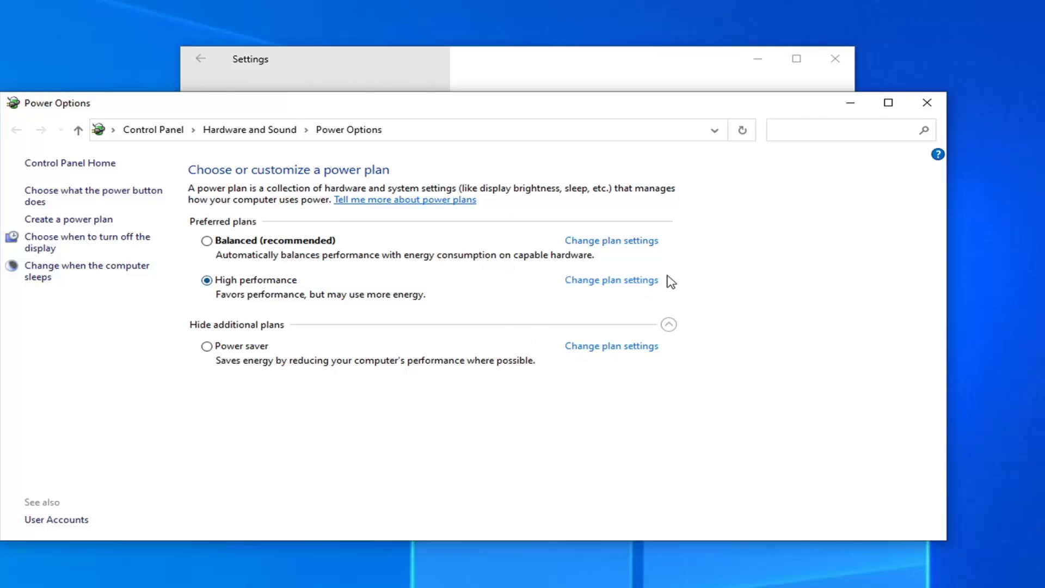
pyautogui.click(579, 280)
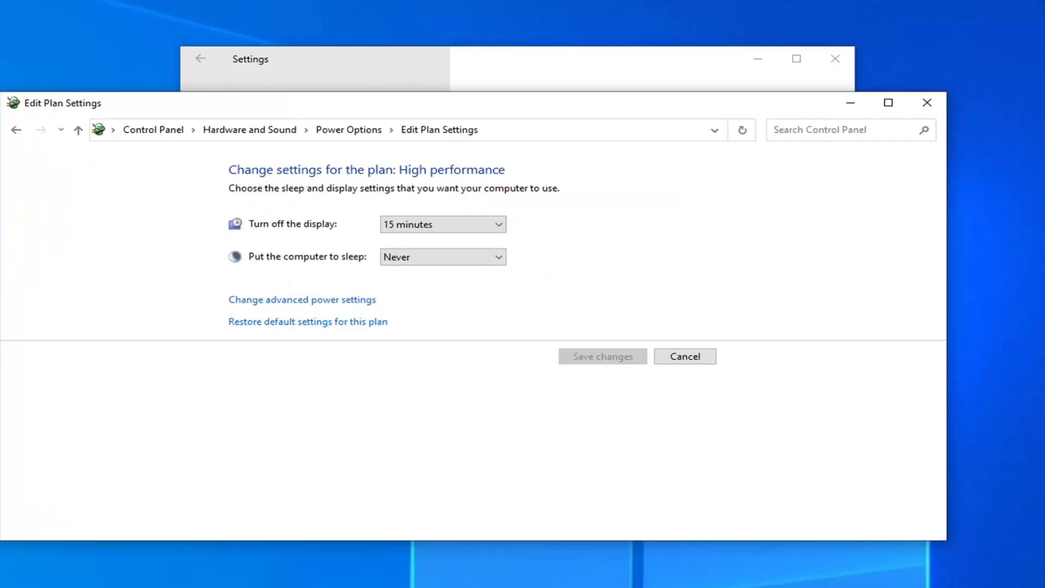
pyautogui.click(309, 304)
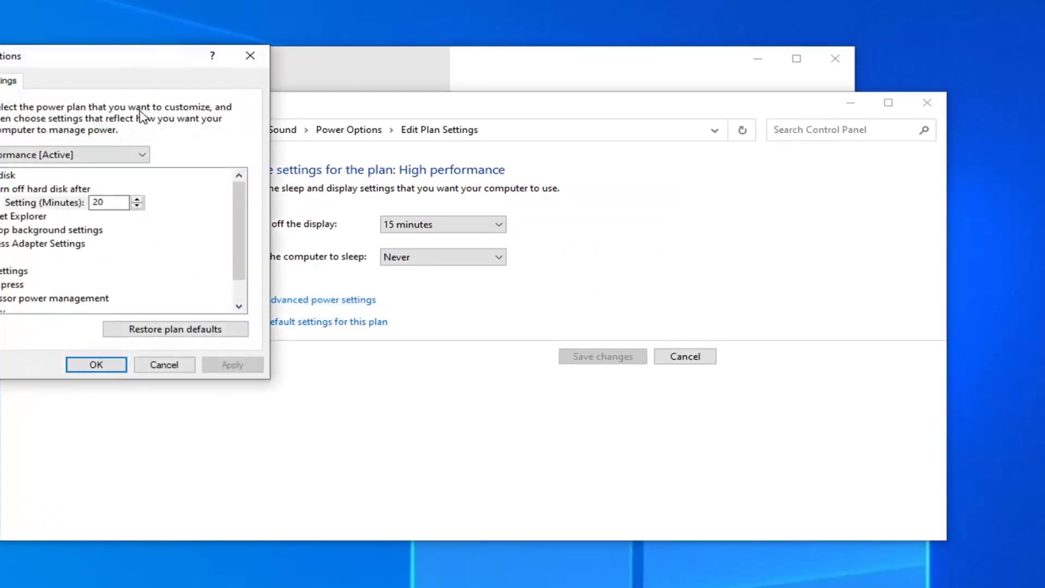
pyautogui.moveTo(121, 57); pyautogui.dragTo(437, 88)
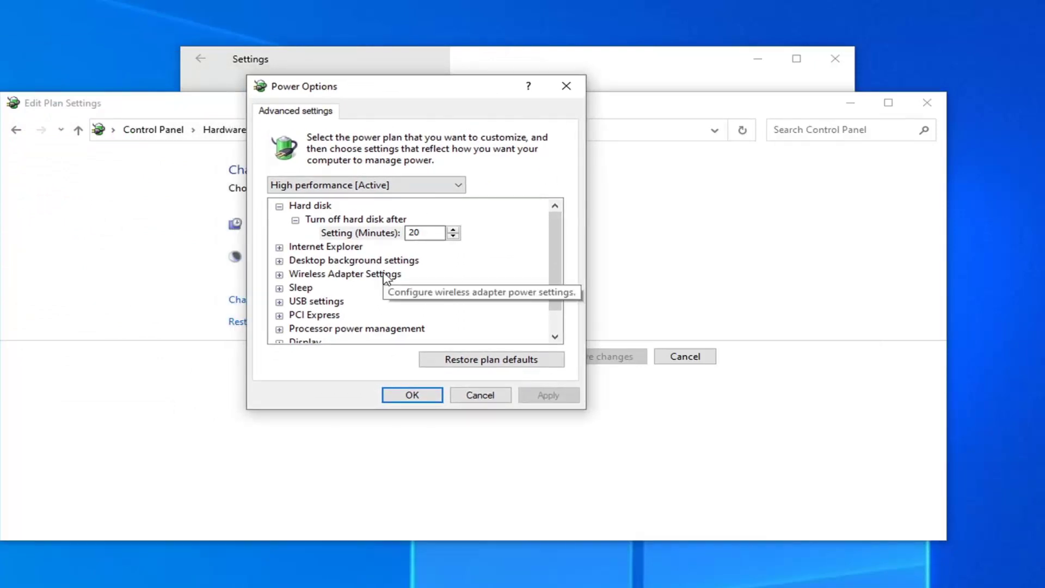
# Expand Wireless Adapter Settings and its Power Saving Mode entry in the advanced power settings
pyautogui.scroll(-1, 389, 276)
pyautogui.scroll(1, 394, 278)
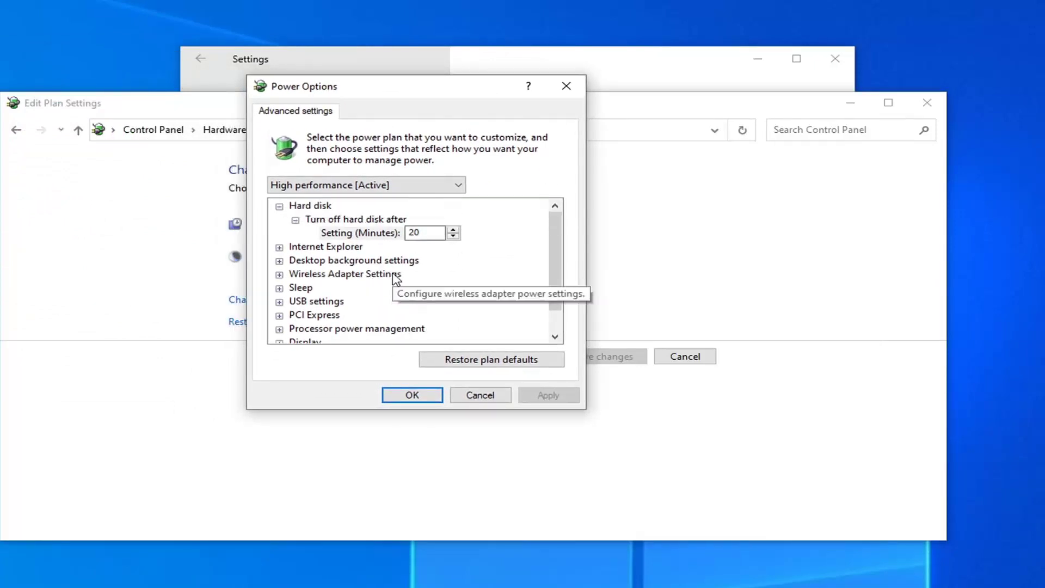
pyautogui.click(329, 276)
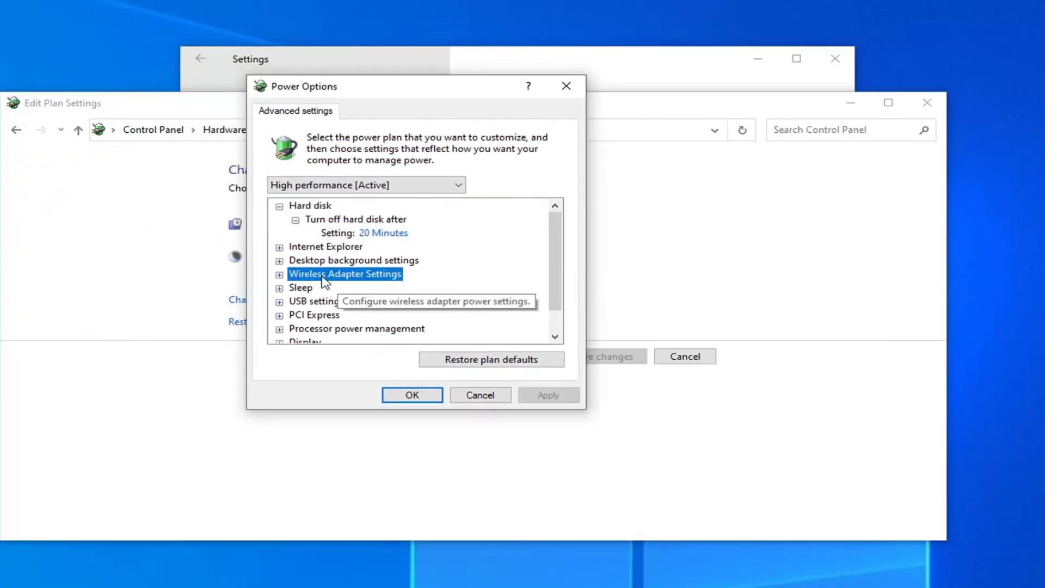
pyautogui.click(280, 275)
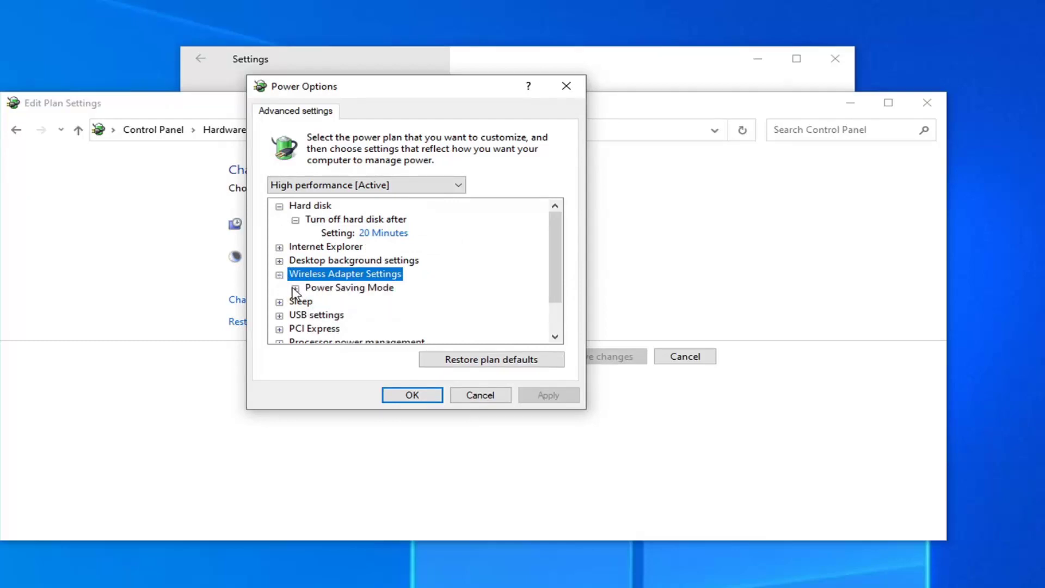
pyautogui.click(295, 289)
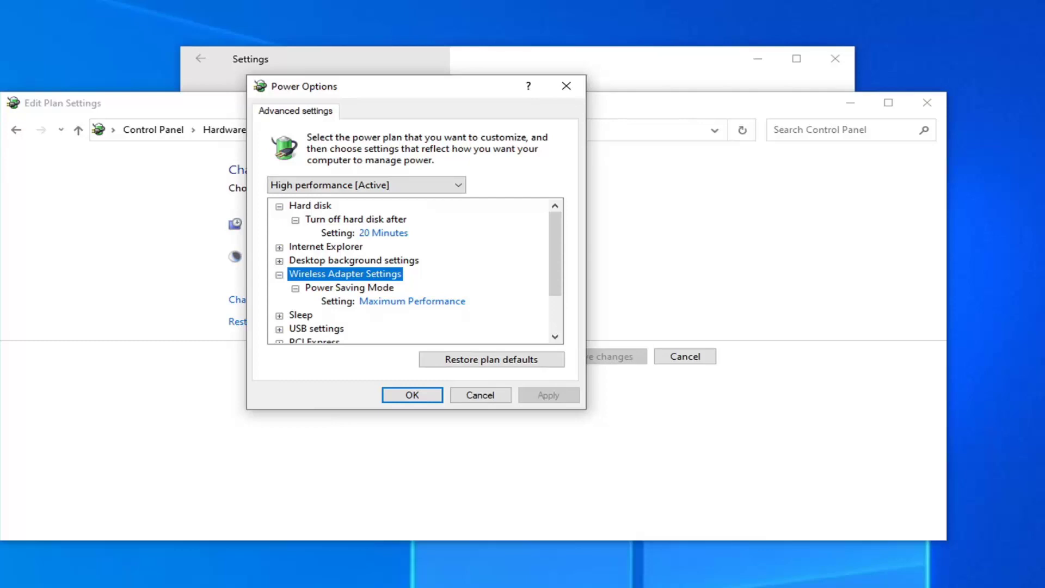
# Set the wireless adapter's Power Saving Mode to Maximum Performance
pyautogui.click(396, 300)
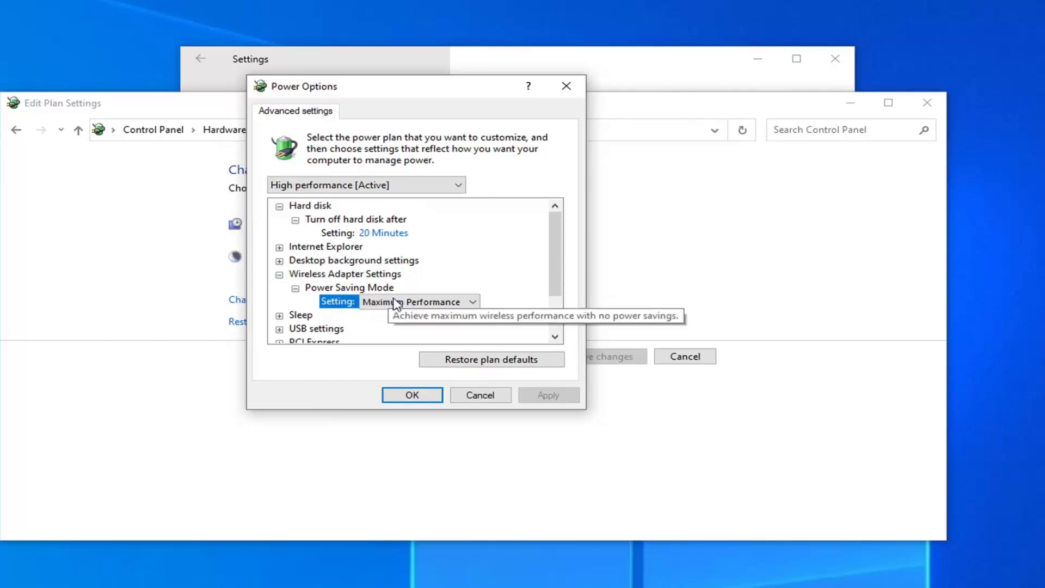
pyautogui.click(445, 303)
pyautogui.click(436, 309)
pyautogui.click(330, 289)
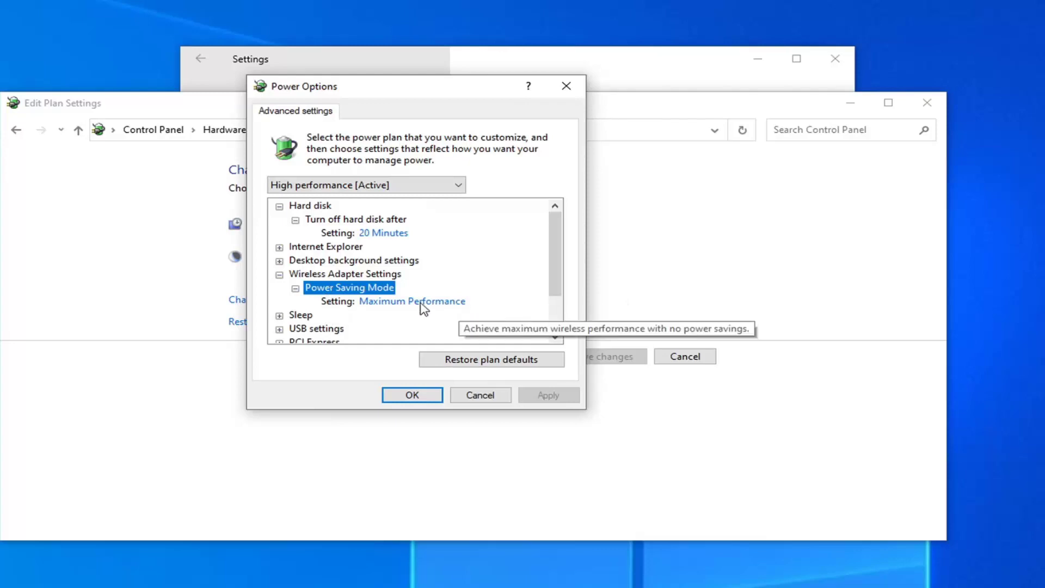
pyautogui.click(422, 302)
pyautogui.click(473, 303)
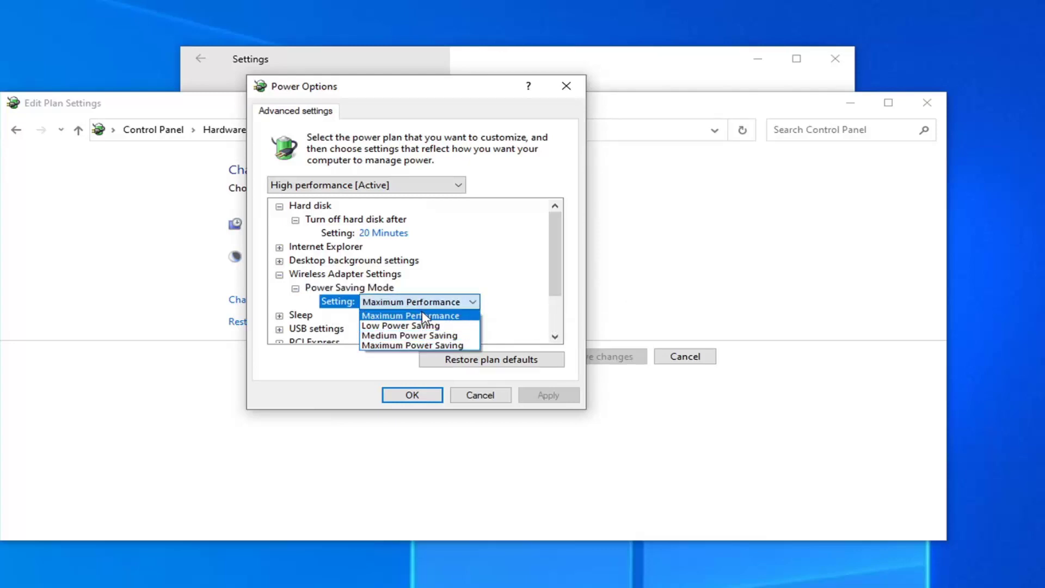
pyautogui.click(507, 305)
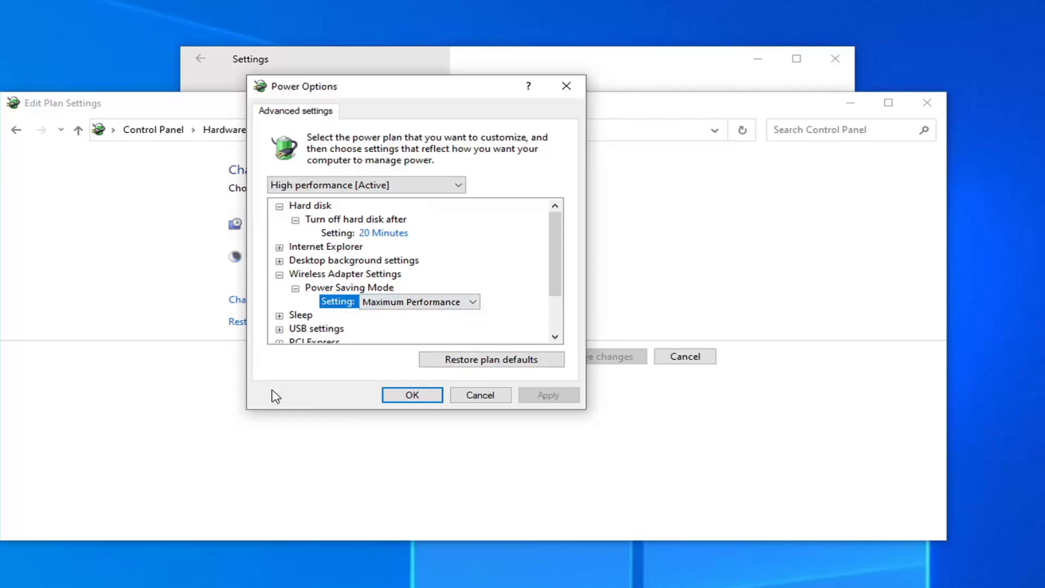
# Confirm the advanced power options, then close the plan settings and system settings windows
pyautogui.click(411, 396)
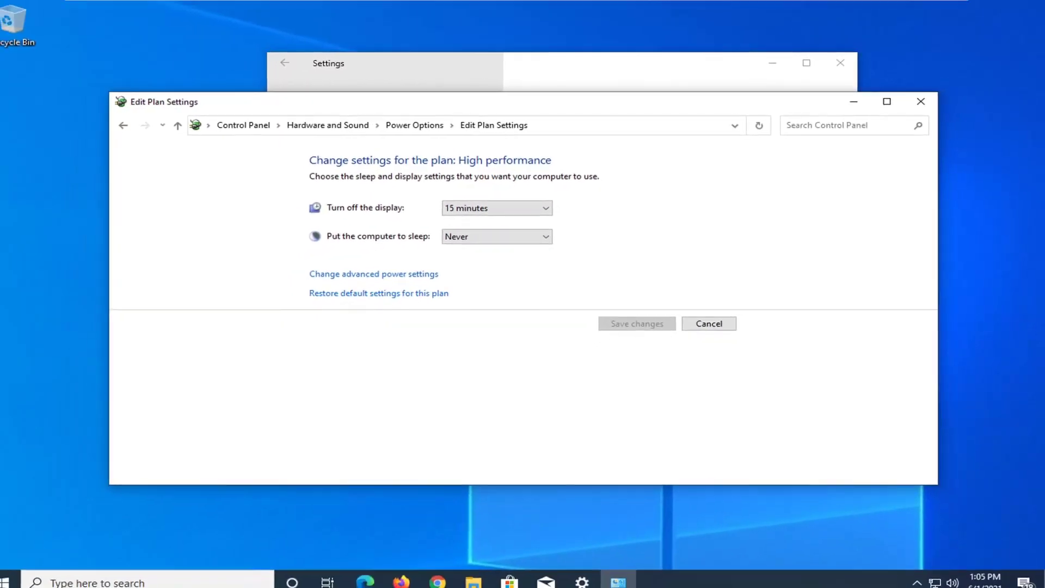
pyautogui.click(920, 102)
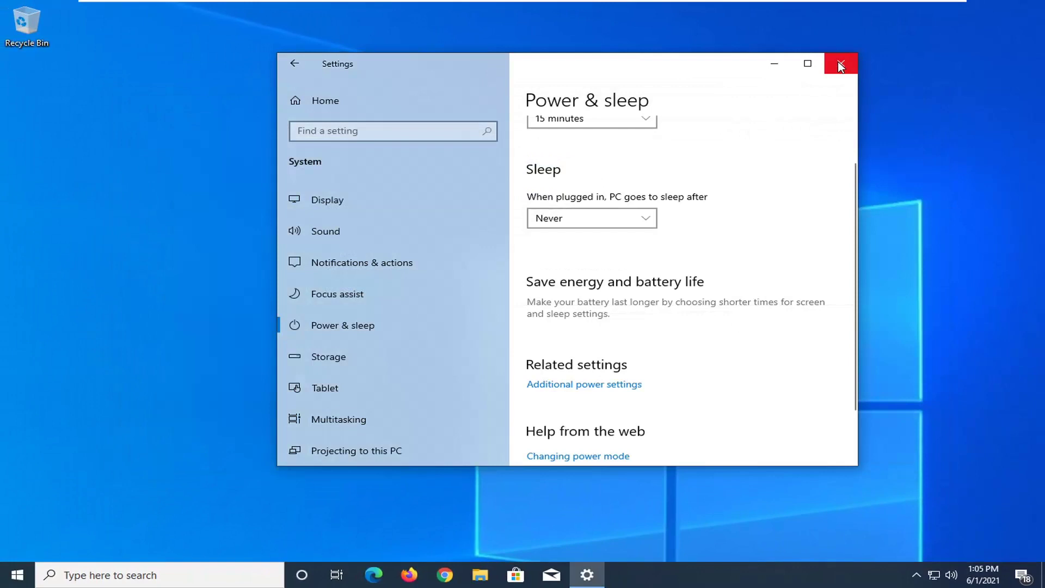
pyautogui.click(841, 63)
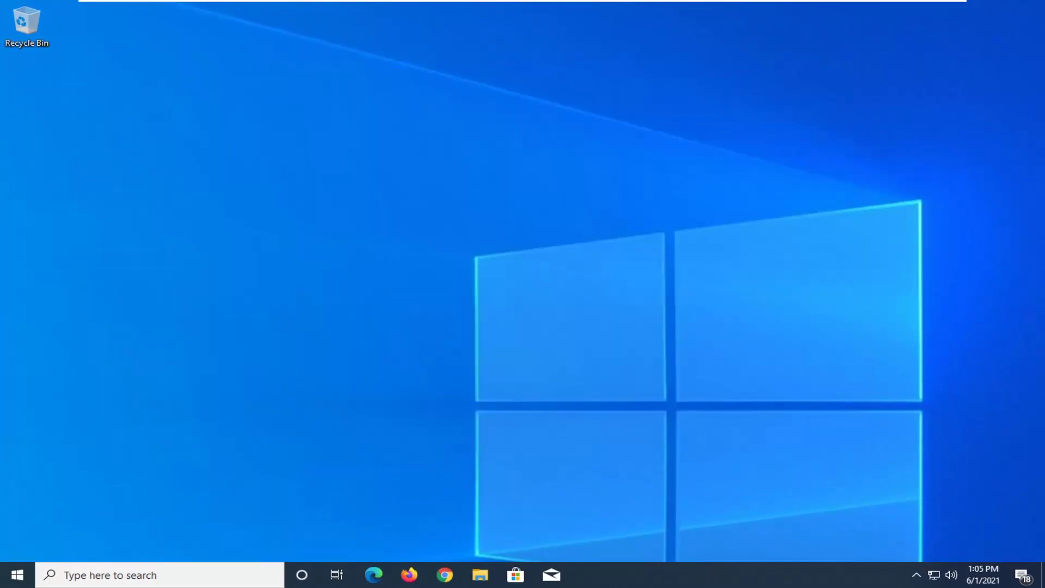